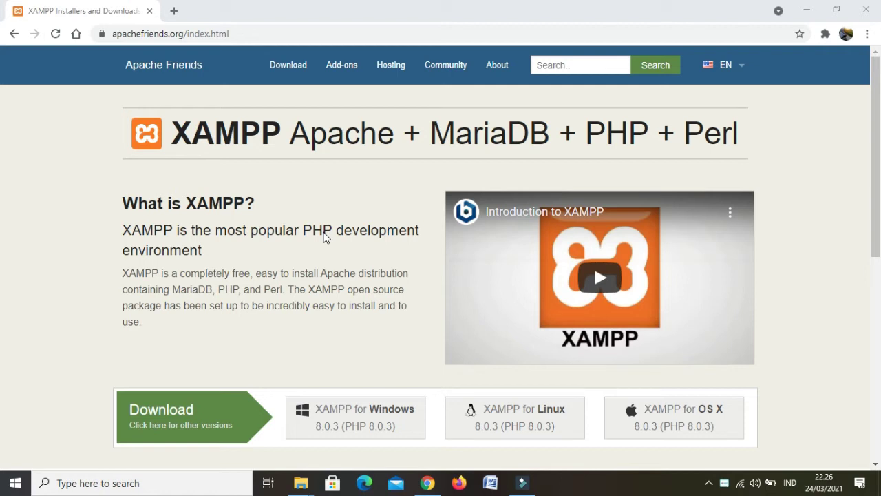
Scroll the XAMPP home page down to the Windows, Linux and OS X download buttons
{"action": "scroll", "coordinate": [325, 236], "scroll_direction": "down", "scroll_amount": 1}
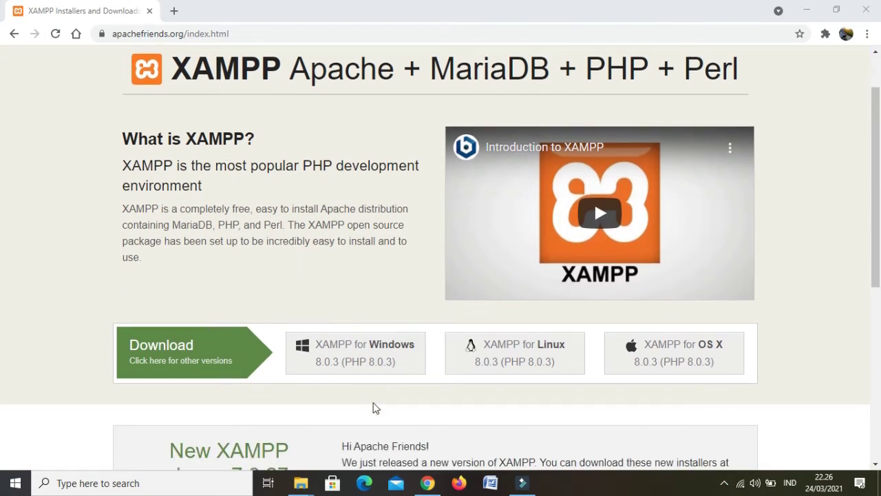
Run xampp-win32-5.6.36-0-VC11-installer from its right-click menu in the Pelatihan Administrasi Digital folder
{"action": "mouse_move", "coordinate": [301, 482]}
{"action": "left_click", "coordinate": [293, 442]}
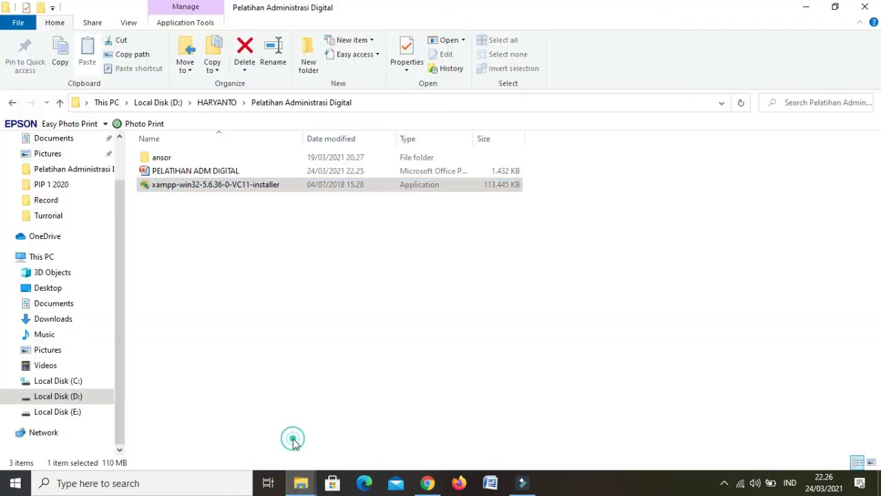
{"action": "left_click", "coordinate": [224, 170]}
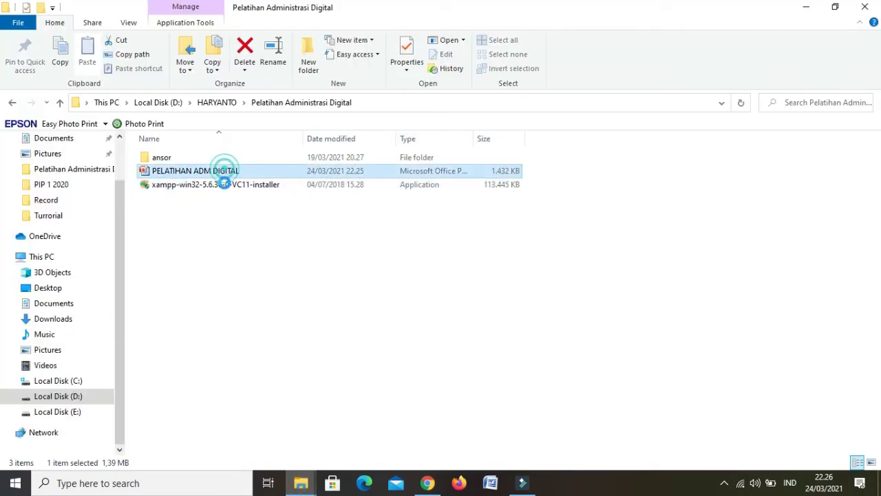
{"action": "left_click", "coordinate": [225, 184]}
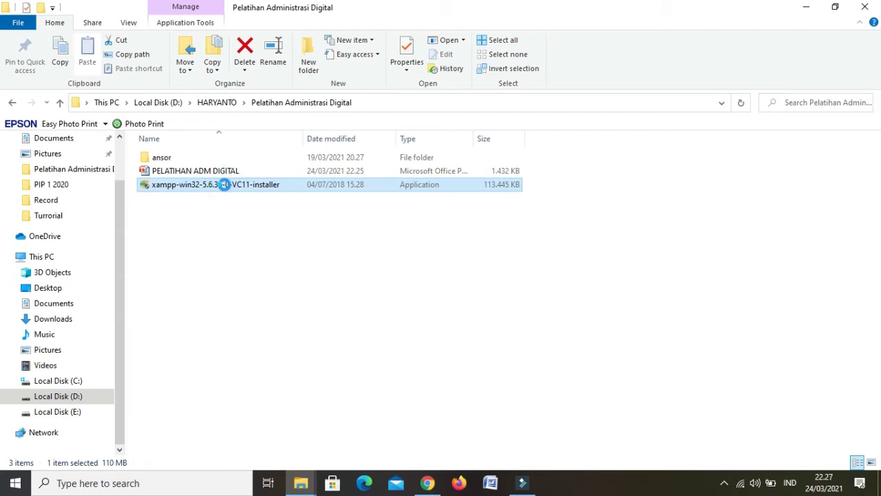
{"action": "right_click", "coordinate": [224, 184]}
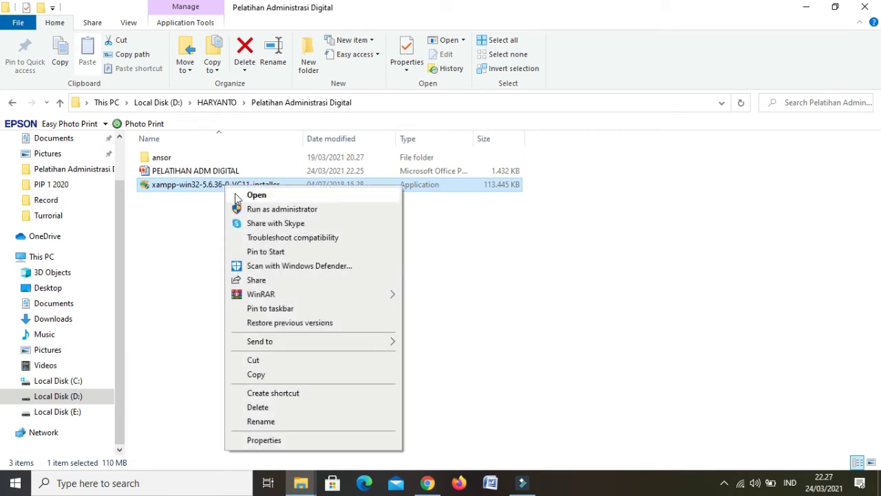
{"action": "left_click", "coordinate": [238, 196]}
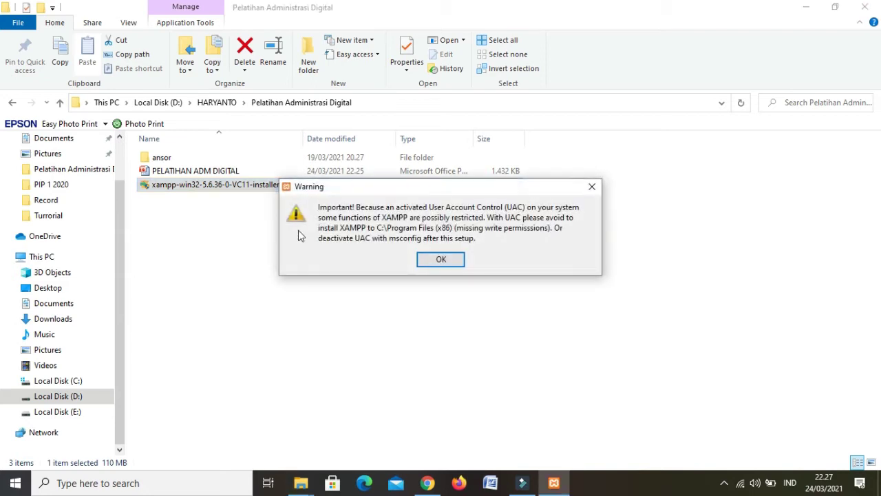
Dismiss the UAC warning and pass the Welcome and Select Components pages, keeping all components
{"action": "left_click", "coordinate": [425, 262]}
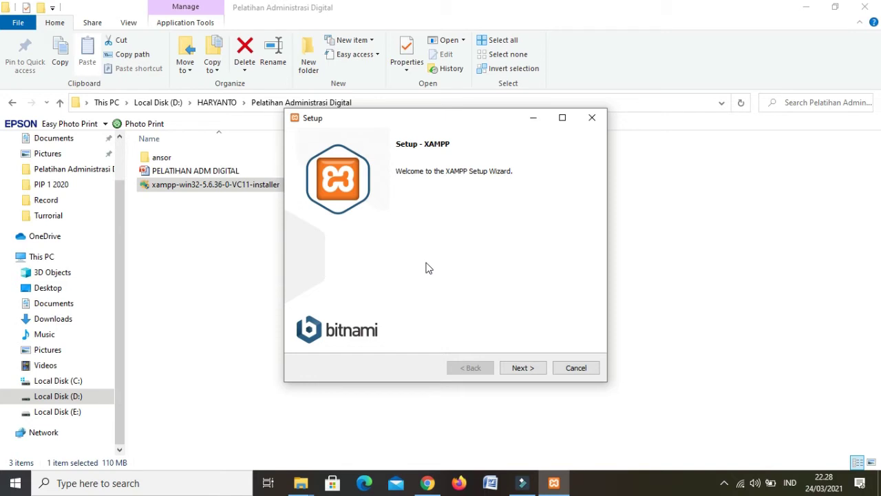
{"action": "left_click", "coordinate": [523, 368]}
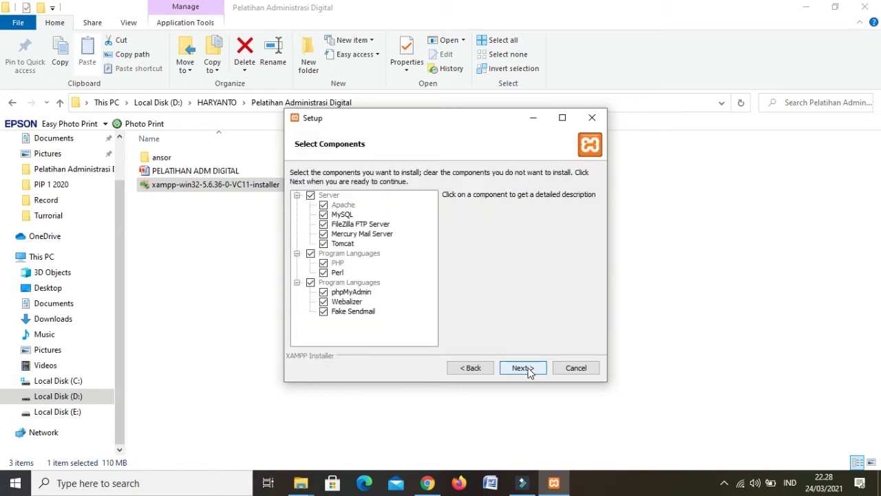
{"action": "left_click", "coordinate": [523, 368]}
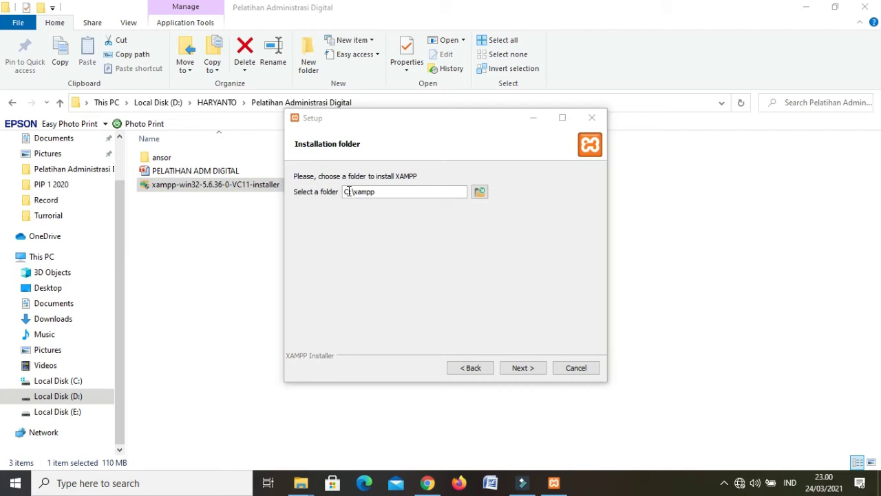
Change the installation folder from C:\xampp to E:\xampp
{"action": "left_click", "coordinate": [348, 191]}
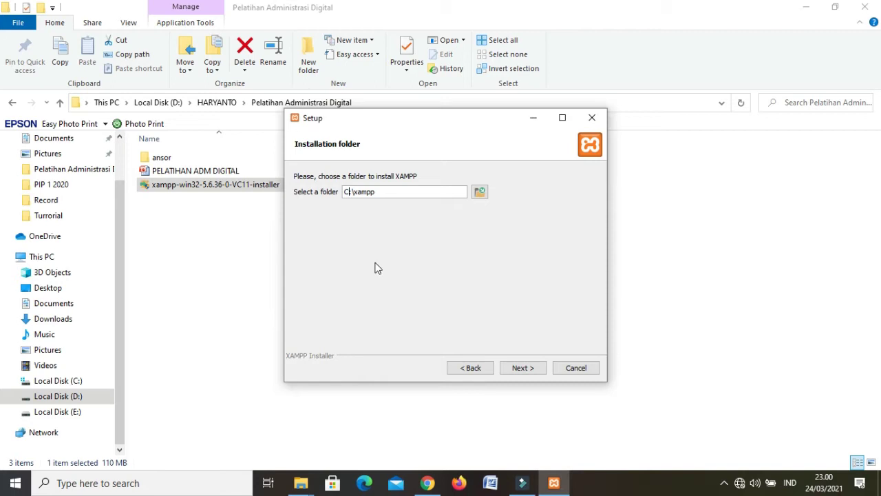
{"action": "key", "text": "BackSpace"}
{"action": "type", "text": "E"}
Advance past the folder and Bitnami for XAMPP pages and begin installing XAMPP
{"action": "left_click", "coordinate": [522, 368]}
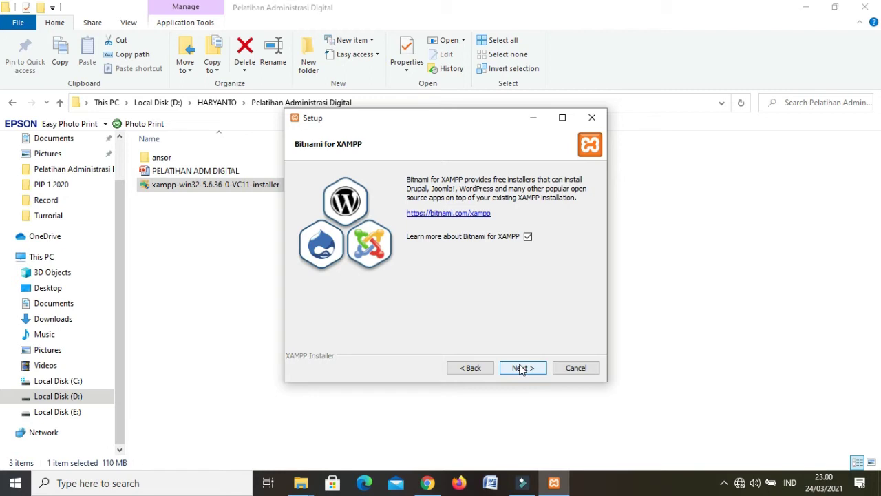
{"action": "left_click", "coordinate": [522, 368]}
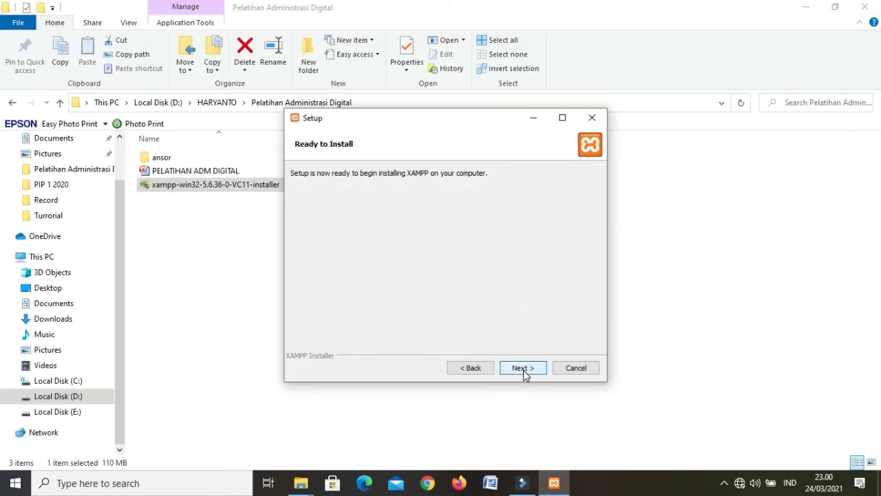
{"action": "left_click", "coordinate": [523, 370]}
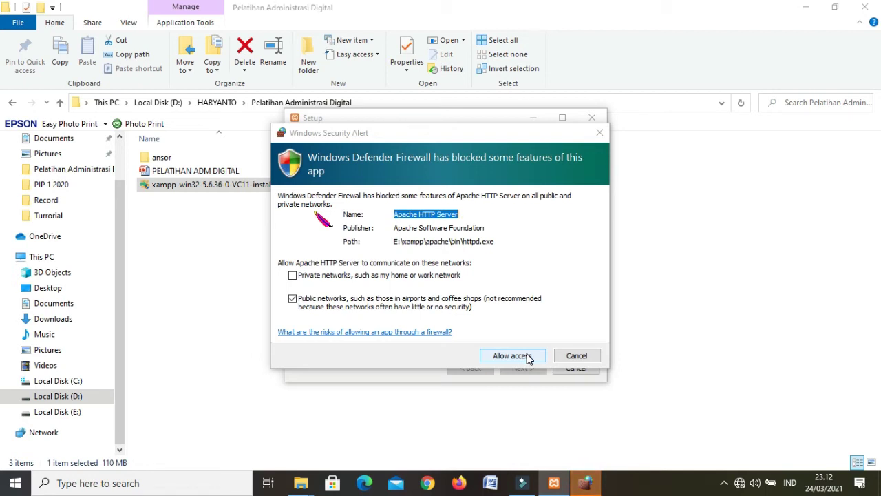
Allow Apache through the firewall, finish setup, and keep English as the Control Panel language
{"action": "left_click", "coordinate": [526, 356]}
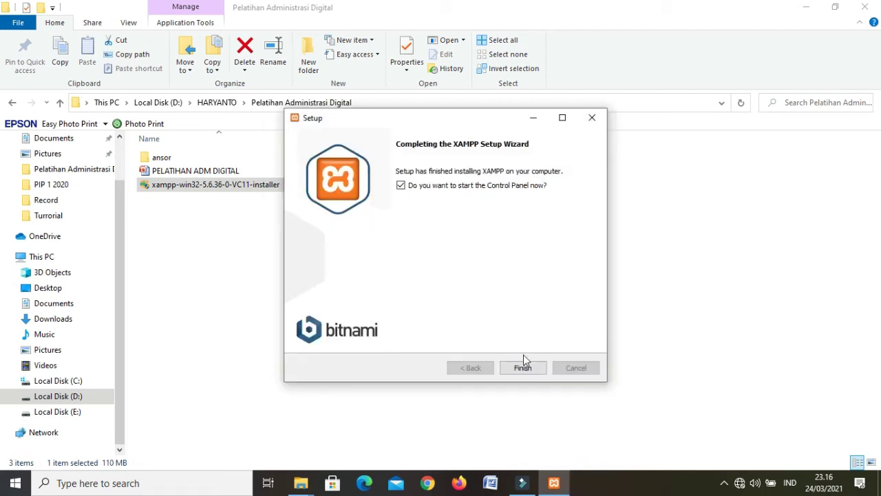
{"action": "left_click", "coordinate": [523, 368]}
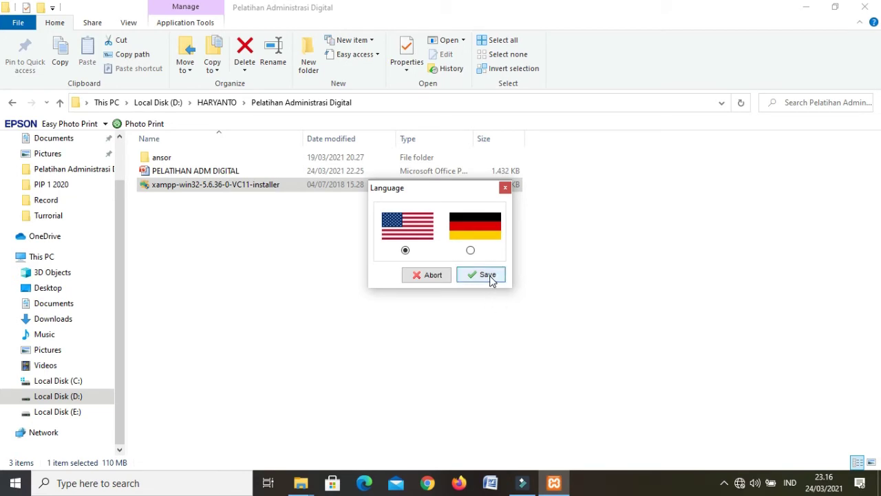
{"action": "left_click", "coordinate": [488, 275]}
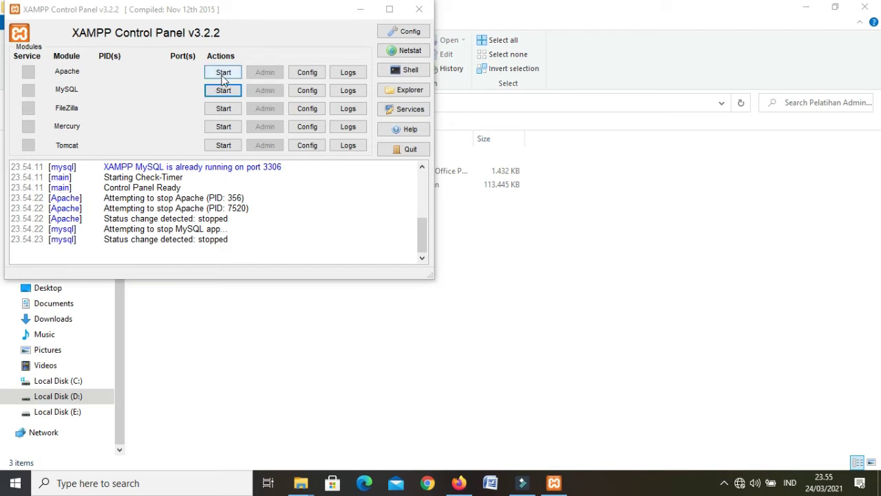
Start the Apache and MySQL modules, then close the XAMPP Control Panel window
{"action": "left_click", "coordinate": [223, 77]}
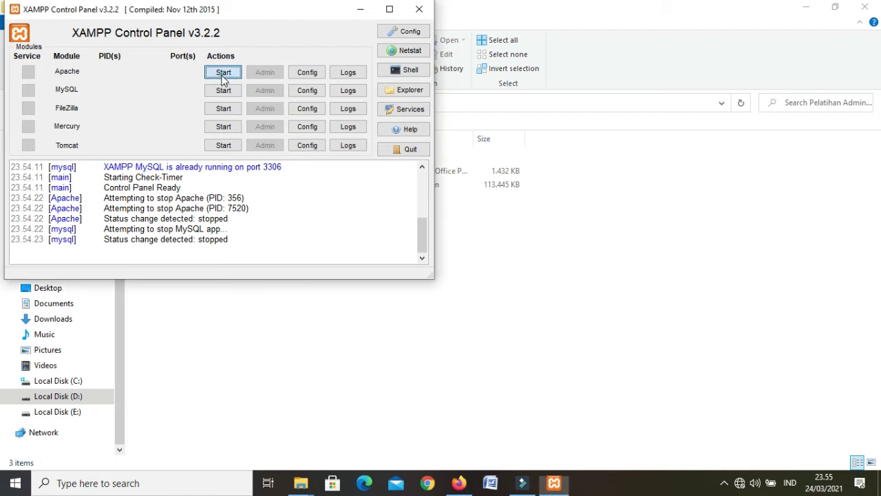
{"action": "left_click", "coordinate": [222, 92]}
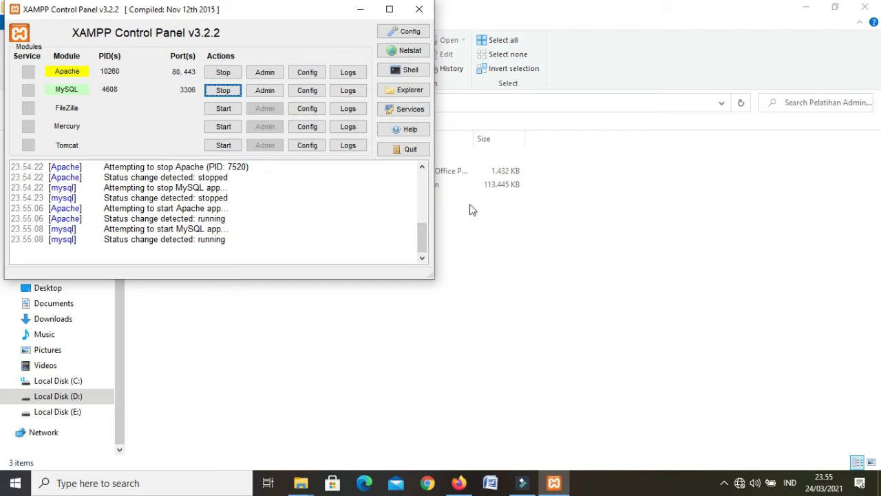
{"action": "left_click", "coordinate": [425, 11]}
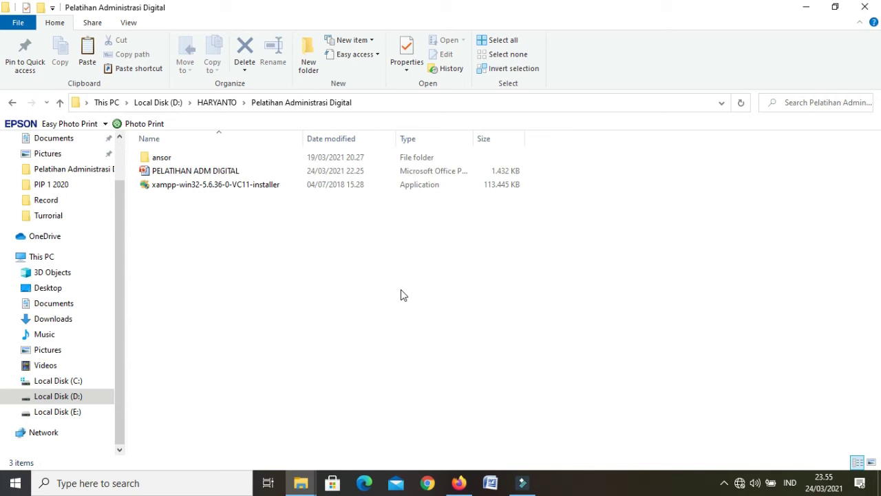
Load localhost in Firefox to confirm the XAMPP 5.6.36 dashboard, then return to File Explorer
{"action": "left_click", "coordinate": [459, 483]}
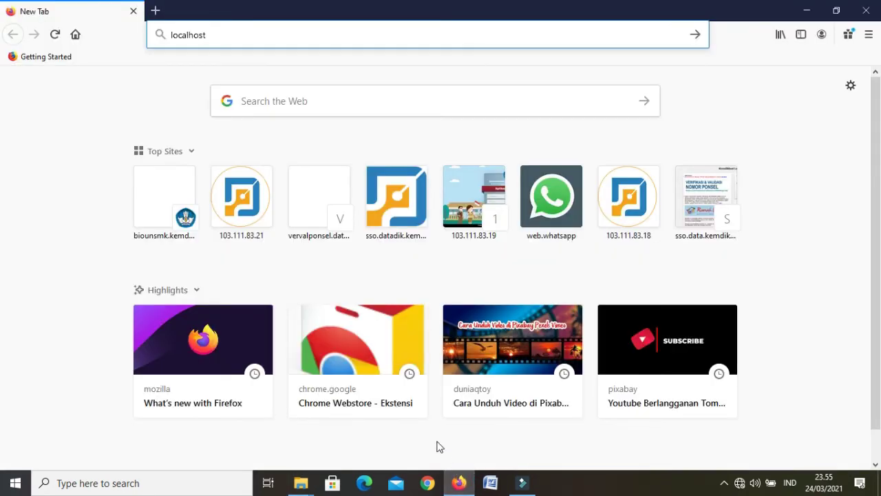
{"action": "left_click", "coordinate": [215, 35]}
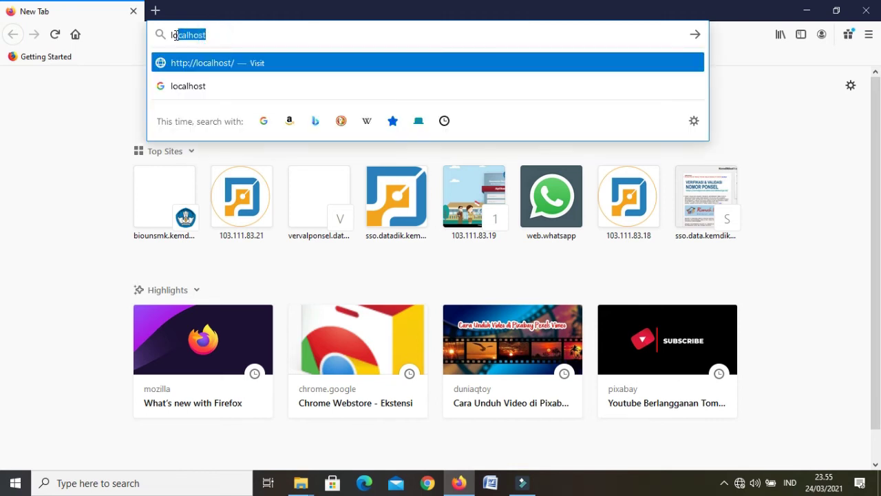
{"action": "left_click", "coordinate": [222, 34]}
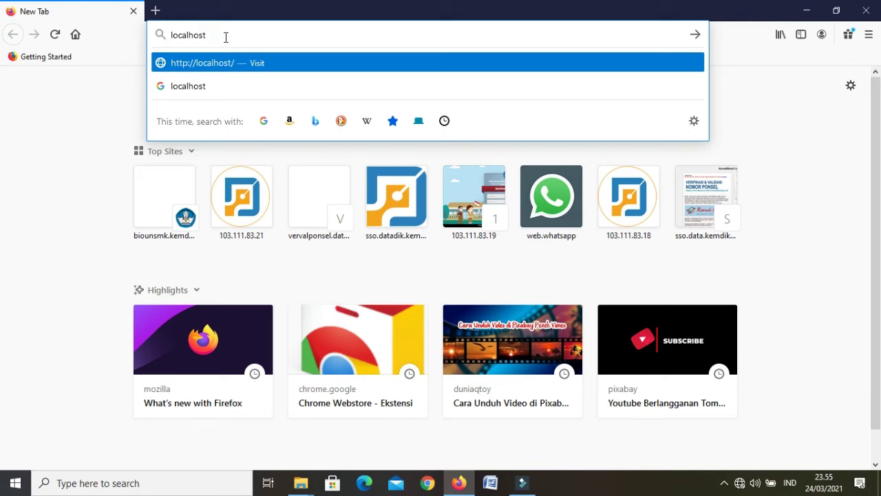
{"action": "key", "text": "Return"}
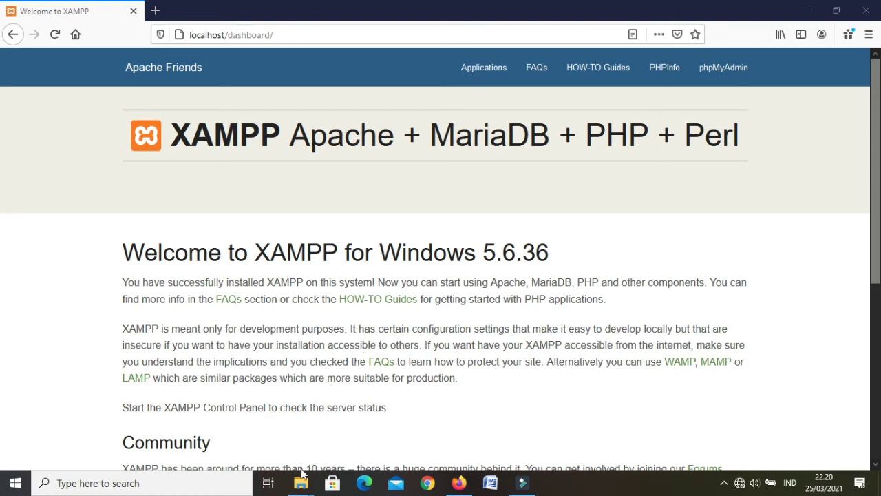
{"action": "mouse_move", "coordinate": [303, 482]}
{"action": "left_click", "coordinate": [291, 448]}
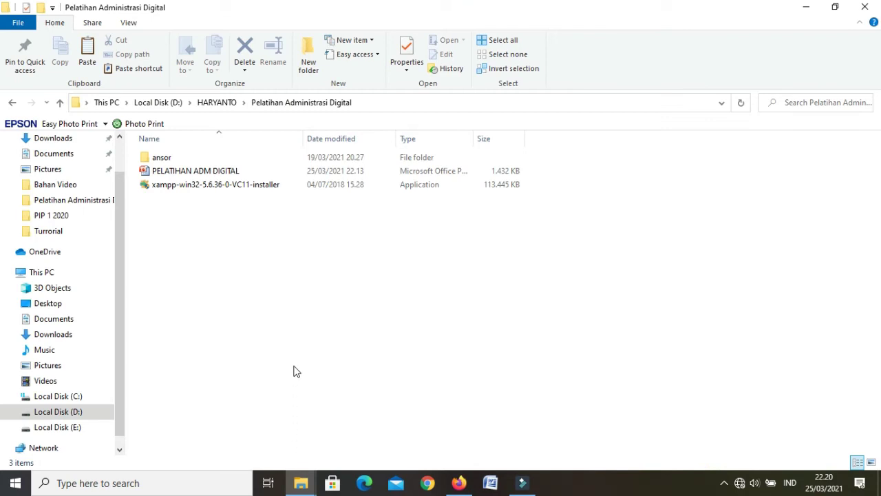
Copy the ansor folder and go to Local Disk (E:)
{"action": "right_click", "coordinate": [177, 158]}
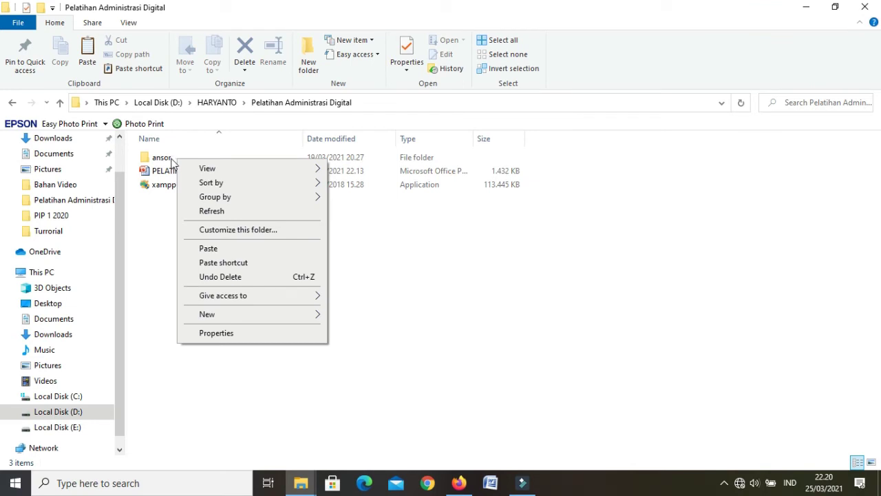
{"action": "left_click", "coordinate": [167, 159]}
{"action": "right_click", "coordinate": [167, 160]}
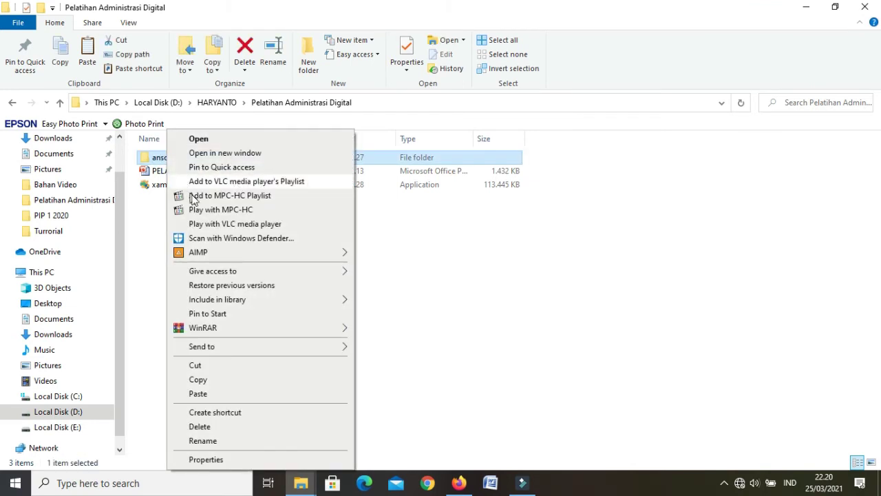
{"action": "left_click", "coordinate": [211, 380]}
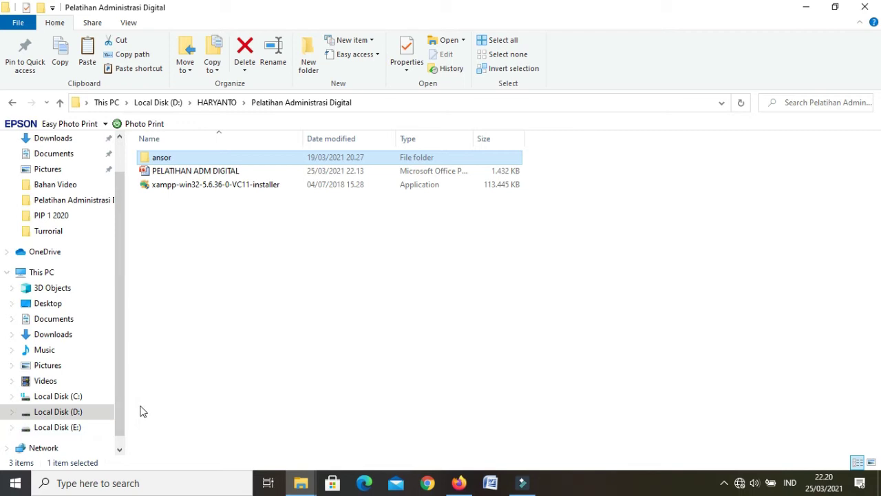
{"action": "left_click", "coordinate": [77, 430]}
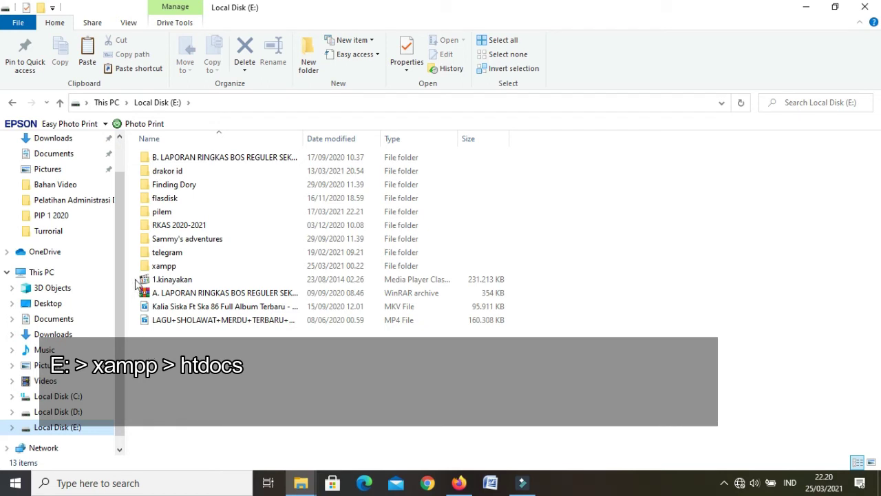
Paste the ansor folder into E:\xampp\htdocs, then switch back to the Firefox dashboard
{"action": "double_click", "coordinate": [153, 267]}
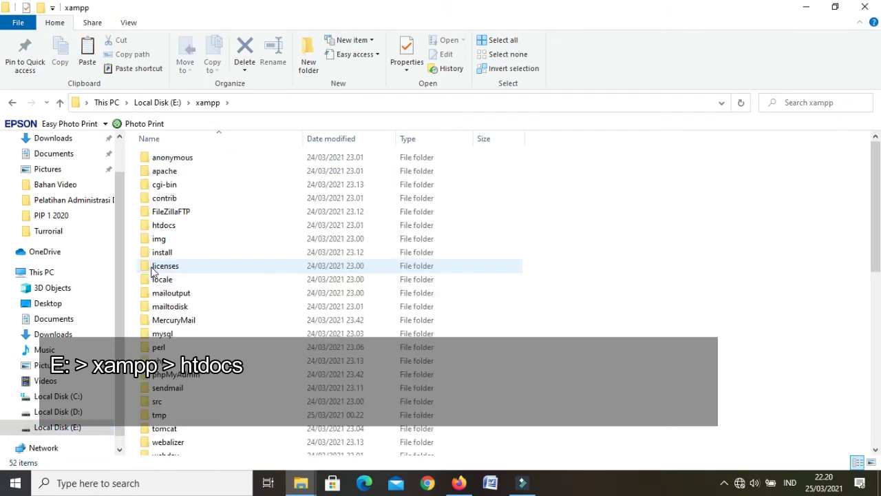
{"action": "double_click", "coordinate": [175, 227]}
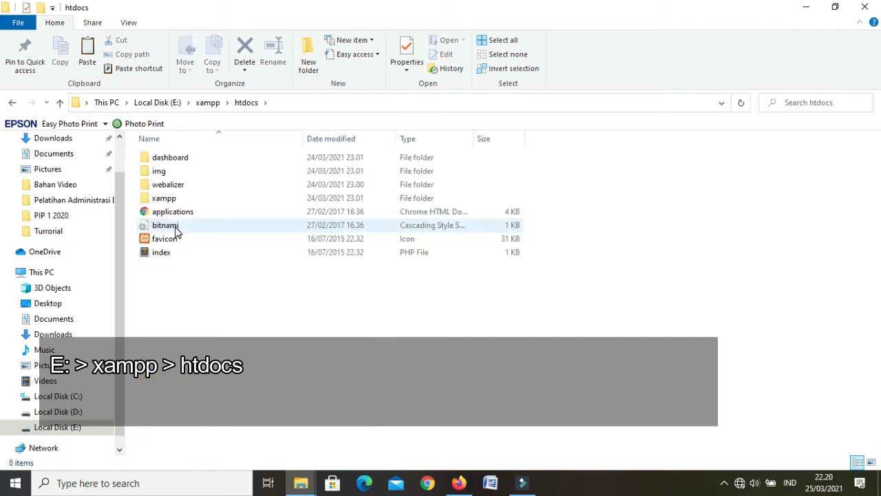
{"action": "right_click", "coordinate": [194, 279]}
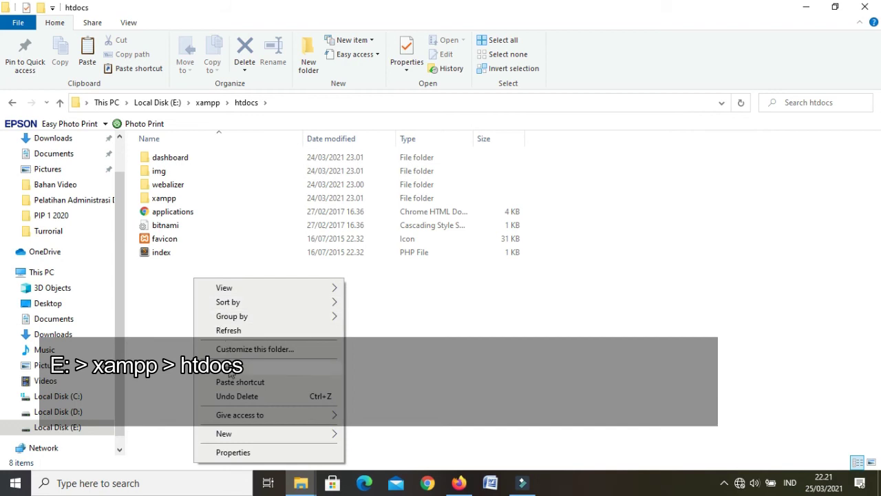
{"action": "left_click", "coordinate": [230, 366]}
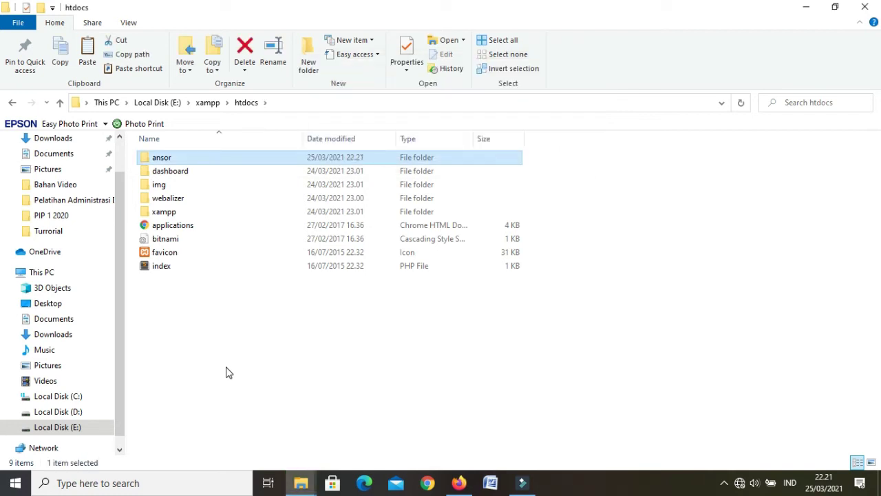
{"action": "left_click", "coordinate": [229, 373]}
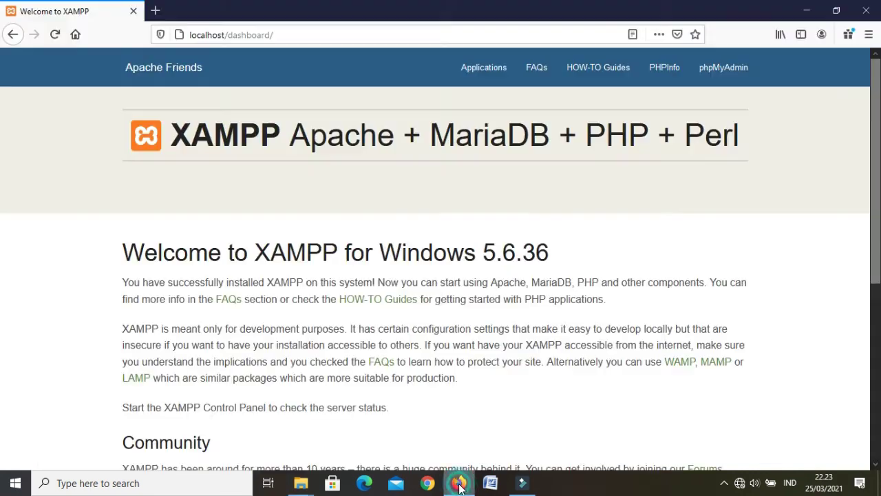
{"action": "left_click", "coordinate": [458, 482]}
Replace dashboard/ with ansor in the Firefox address to load localhost/ansor/
{"action": "left_click", "coordinate": [228, 34]}
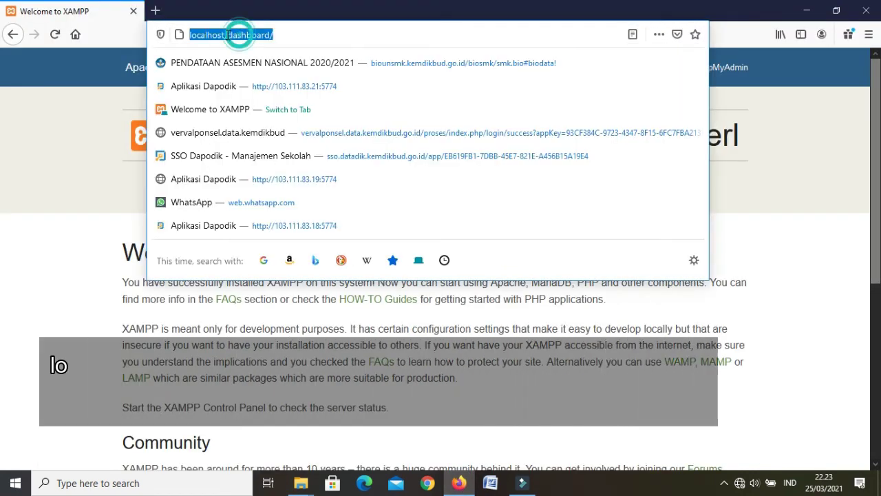
{"action": "left_click", "coordinate": [226, 34]}
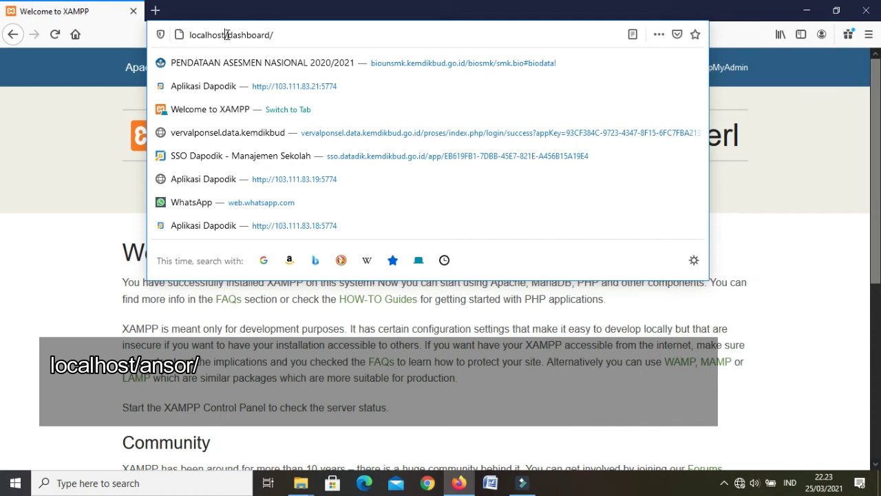
{"action": "left_click_drag", "start_coordinate": [227, 35], "coordinate": [321, 34]}
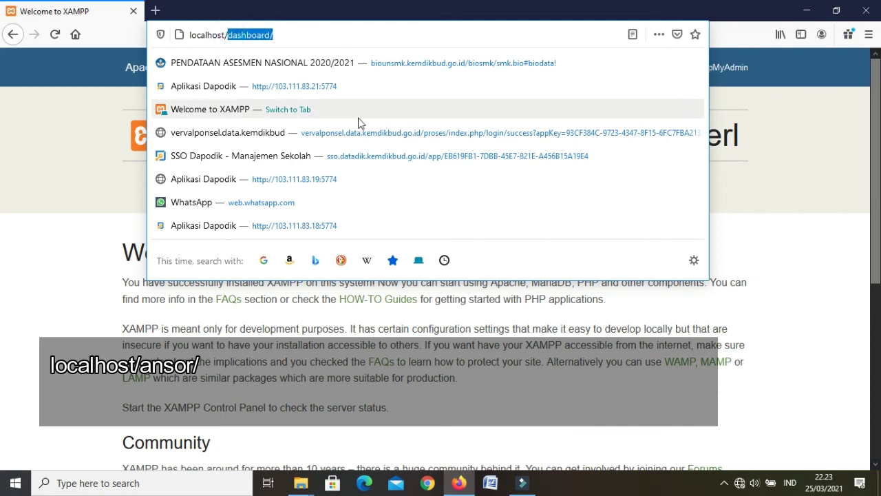
{"action": "key", "text": "BackSpace"}
{"action": "type", "text": "ansor"}
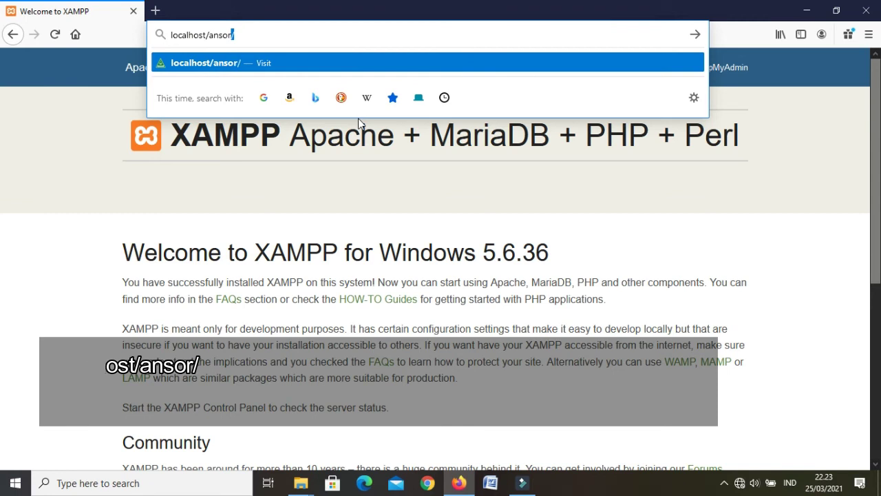
{"action": "key", "text": "Return"}
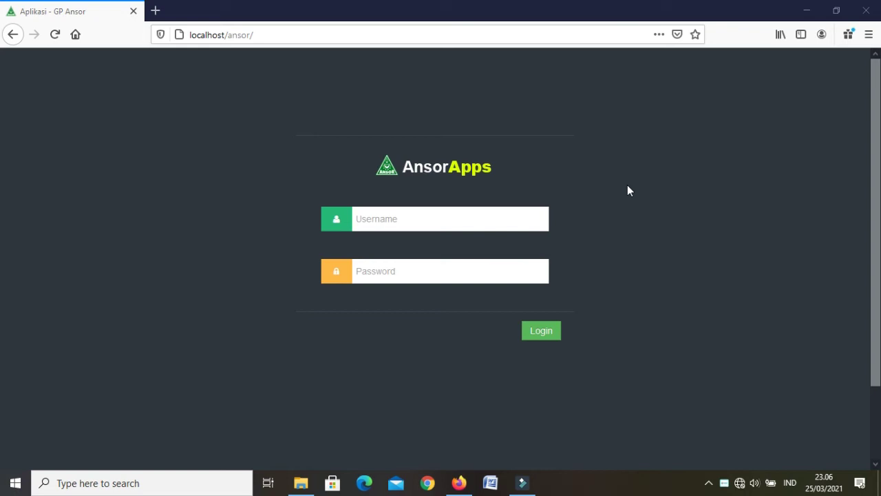
Replace ansor/ in the address with phpmyadmin/ and open the Basis data list of databases
{"action": "left_click", "coordinate": [228, 35]}
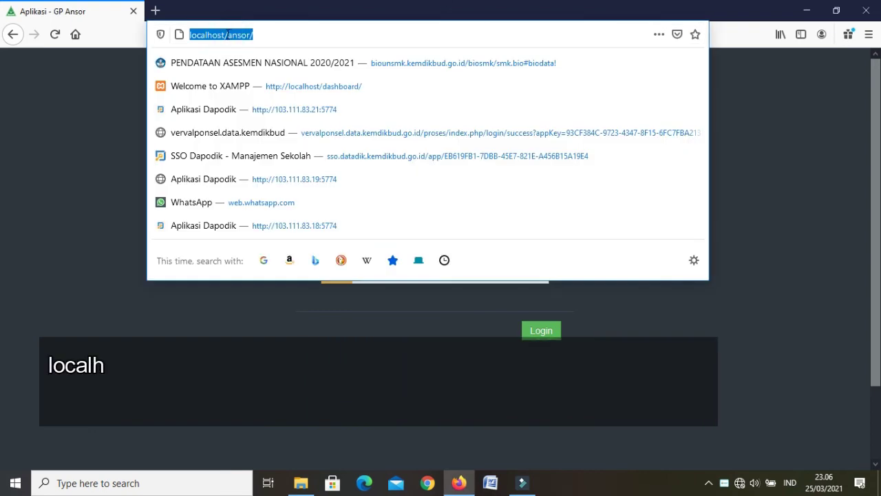
{"action": "left_click", "coordinate": [225, 34]}
{"action": "left_click_drag", "start_coordinate": [225, 34], "coordinate": [344, 53]}
{"action": "key", "text": "BackSpace"}
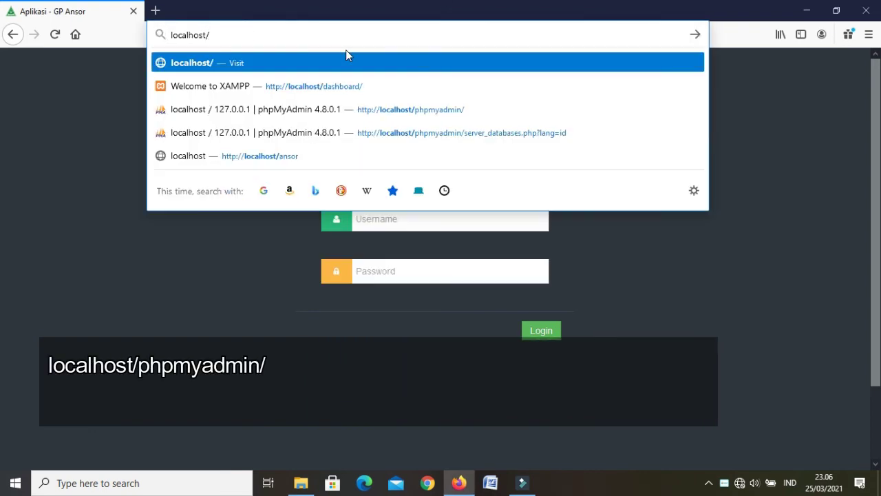
{"action": "type", "text": "phpmyadmin/"}
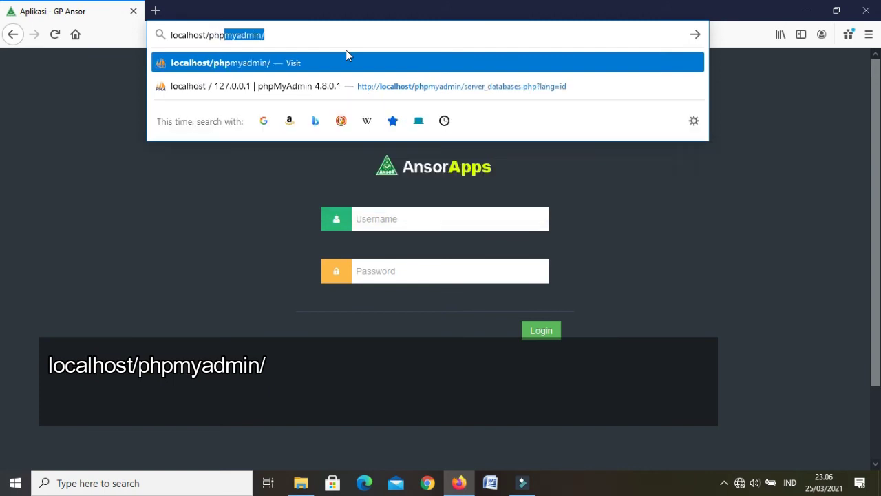
{"action": "key", "text": "End"}
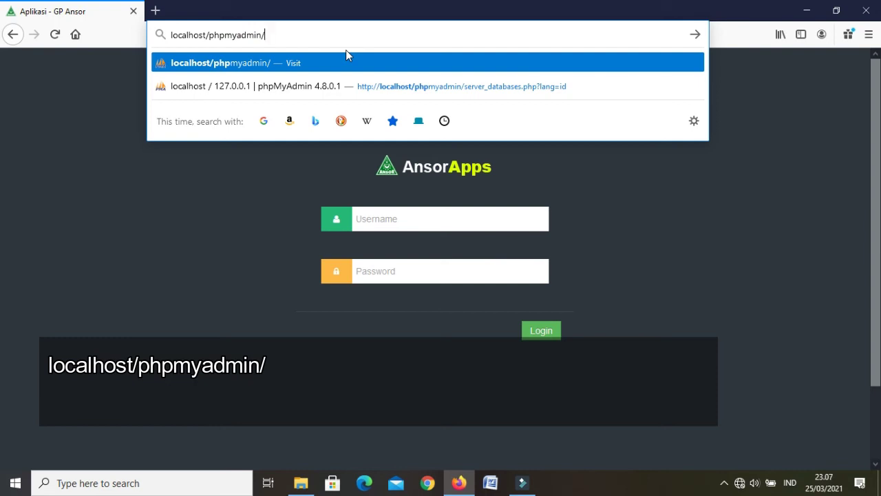
{"action": "key", "text": "Return"}
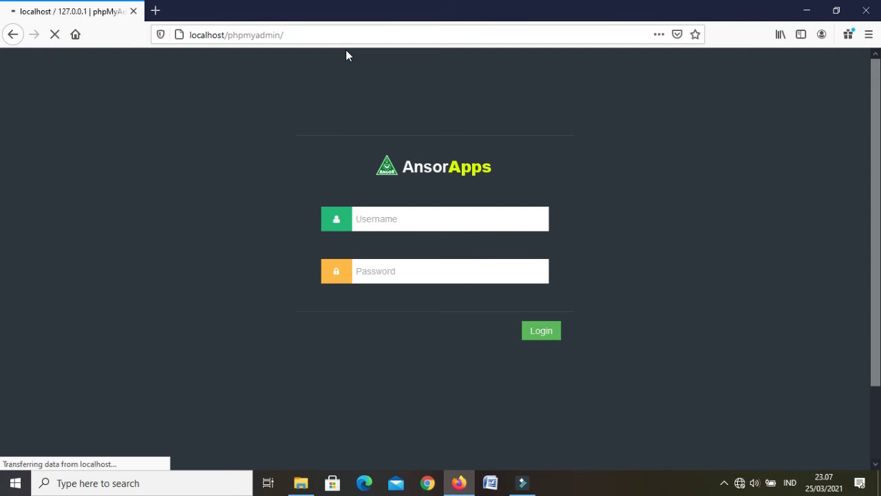
{"action": "scroll", "coordinate": [346, 50], "scroll_direction": "down", "scroll_amount": 1}
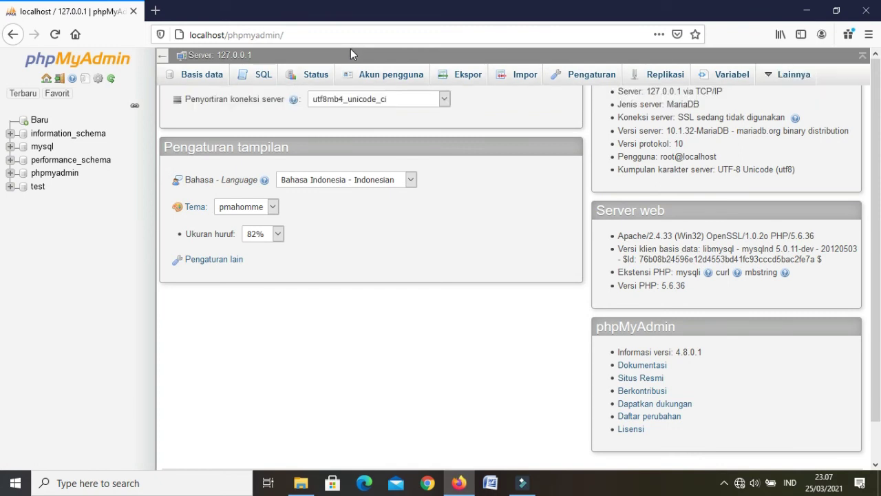
{"action": "left_click", "coordinate": [202, 82]}
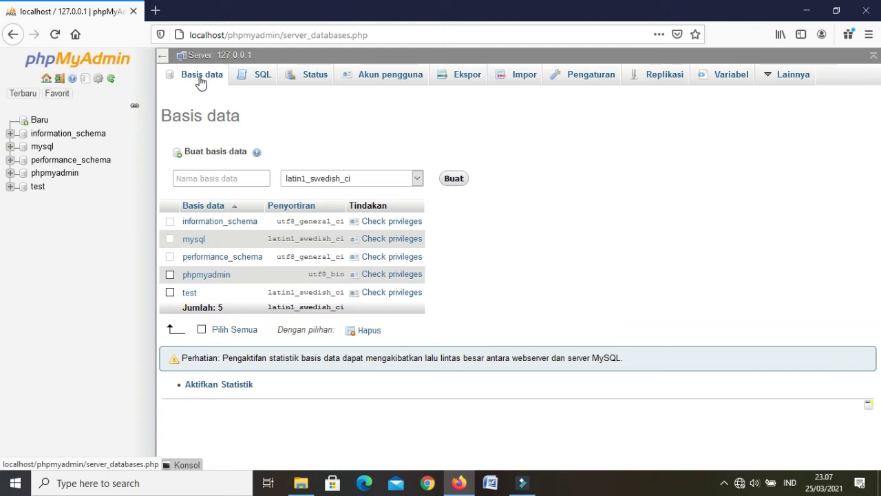
Create a database named 'ansor' with Buat and open it from the sidebar
{"action": "left_click", "coordinate": [211, 177]}
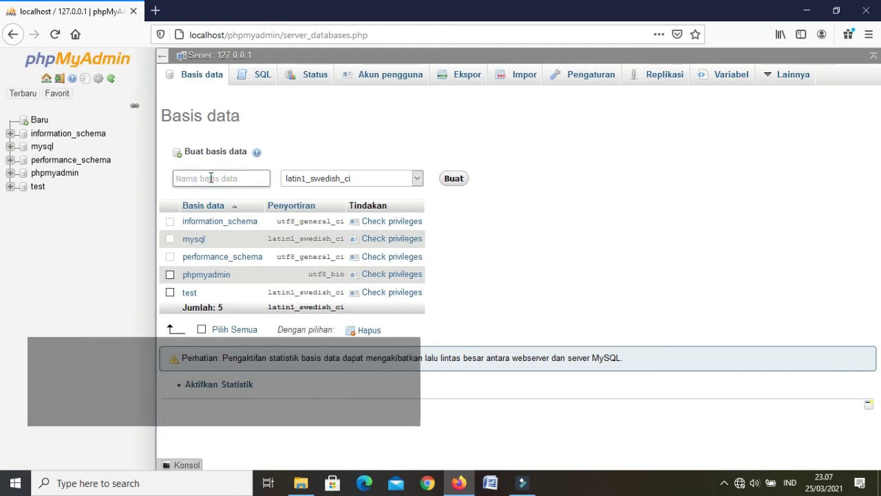
{"action": "type", "text": "ansor"}
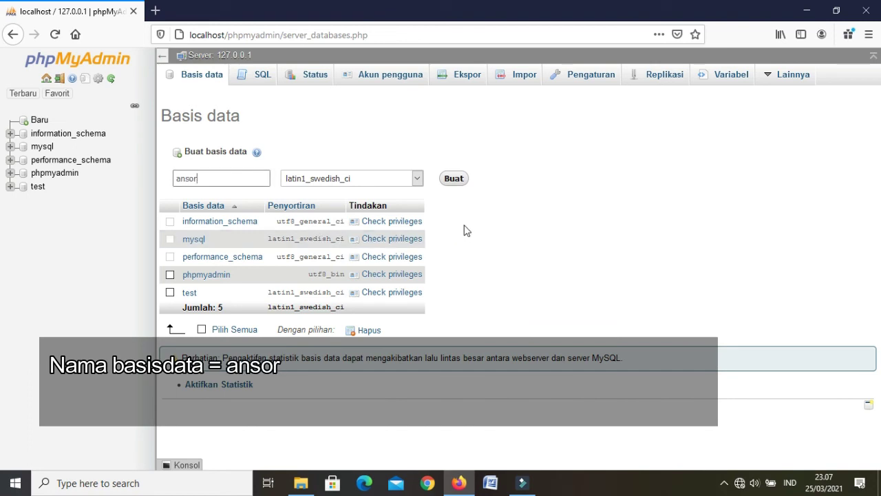
{"action": "left_click", "coordinate": [454, 181]}
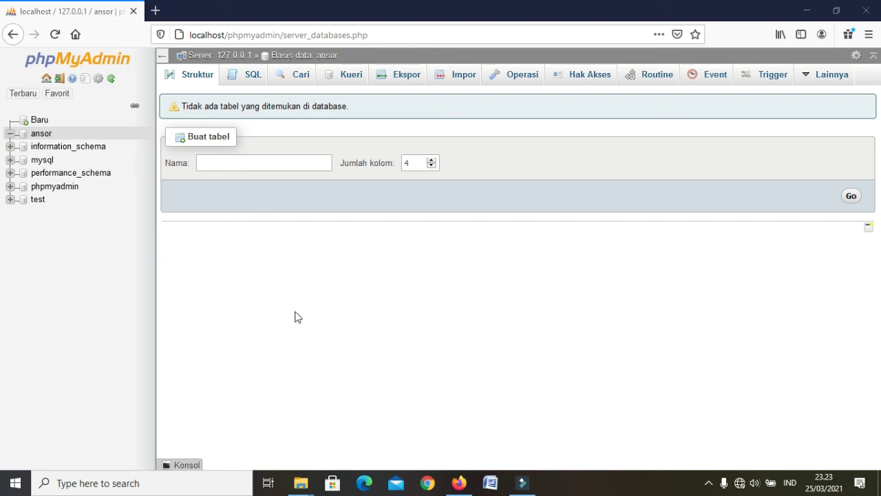
{"action": "left_click", "coordinate": [49, 135]}
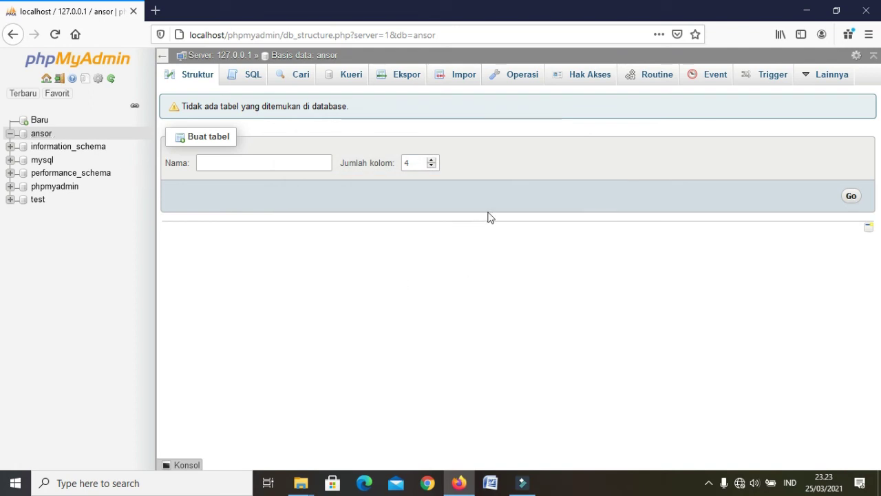
On the ansor Impor page, choose E:\xampp\htdocs\ansor\db\ansor.sql as the import file
{"action": "left_click", "coordinate": [466, 82]}
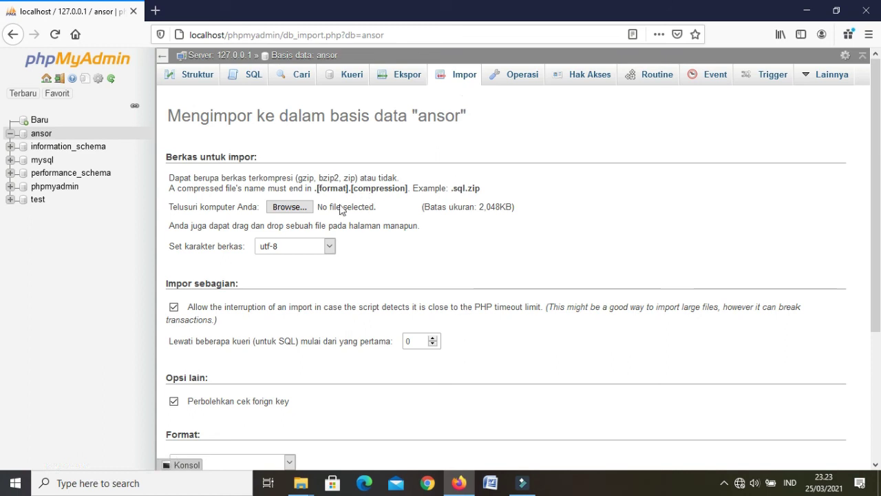
{"action": "left_click", "coordinate": [294, 208]}
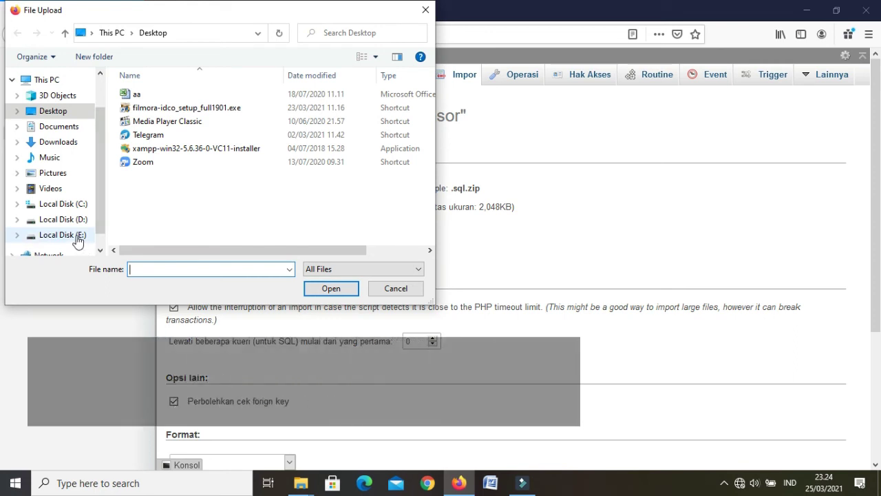
{"action": "left_click", "coordinate": [77, 237]}
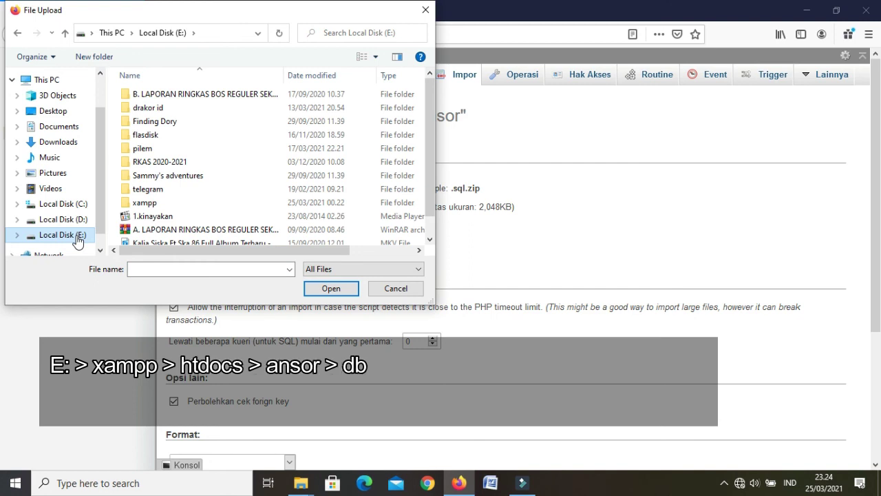
{"action": "double_click", "coordinate": [147, 205]}
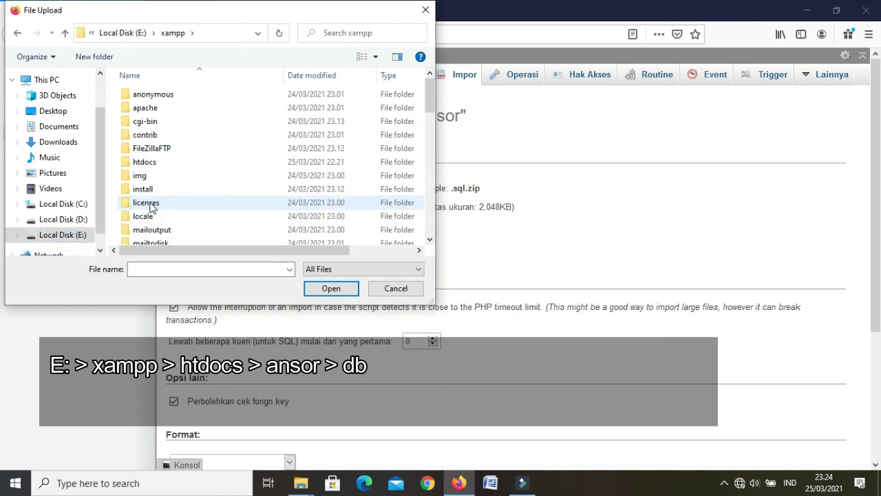
{"action": "double_click", "coordinate": [152, 165]}
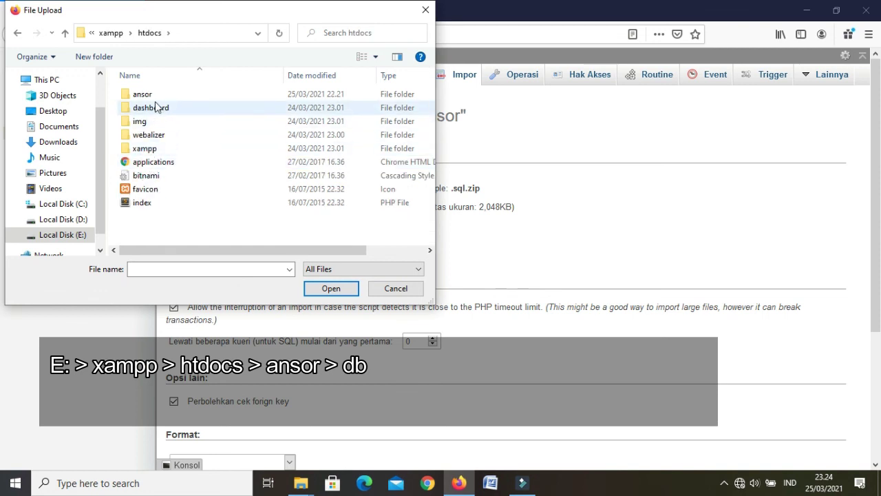
{"action": "double_click", "coordinate": [154, 95]}
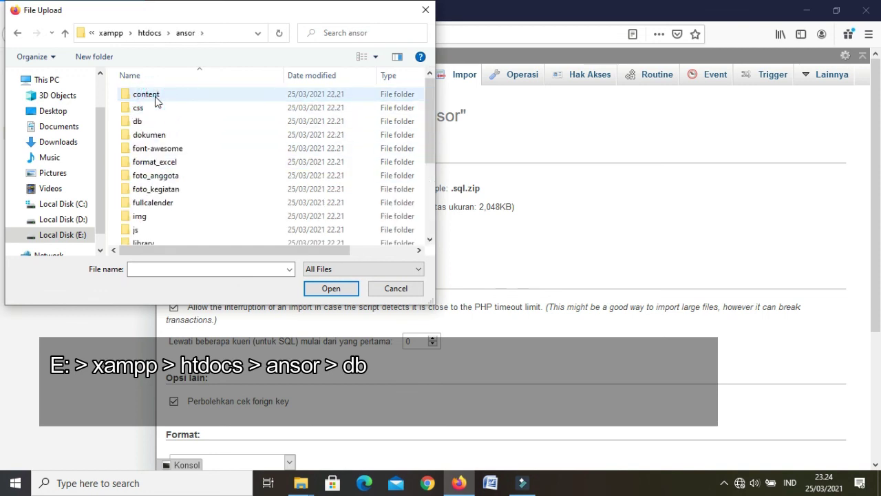
{"action": "double_click", "coordinate": [139, 123]}
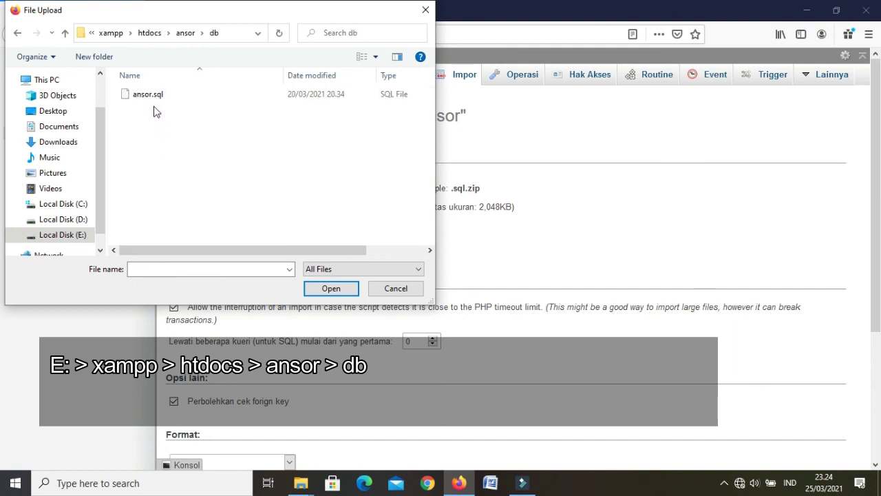
{"action": "left_click", "coordinate": [155, 102]}
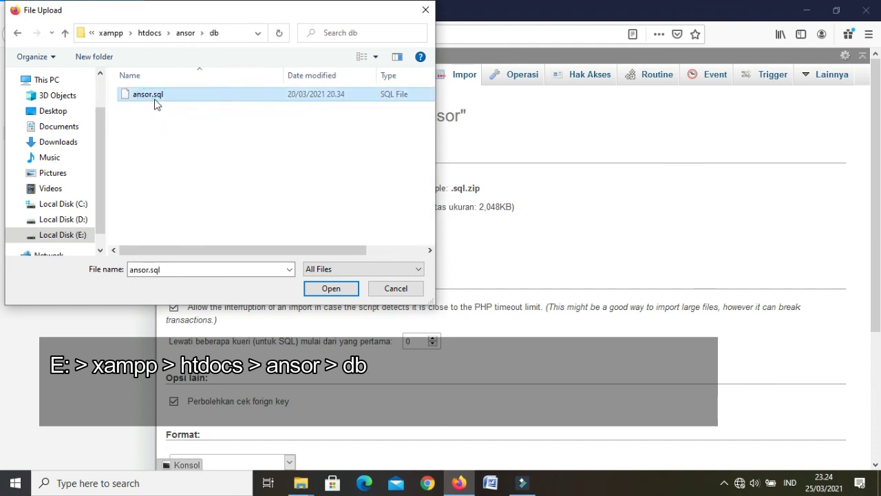
{"action": "left_click", "coordinate": [331, 289]}
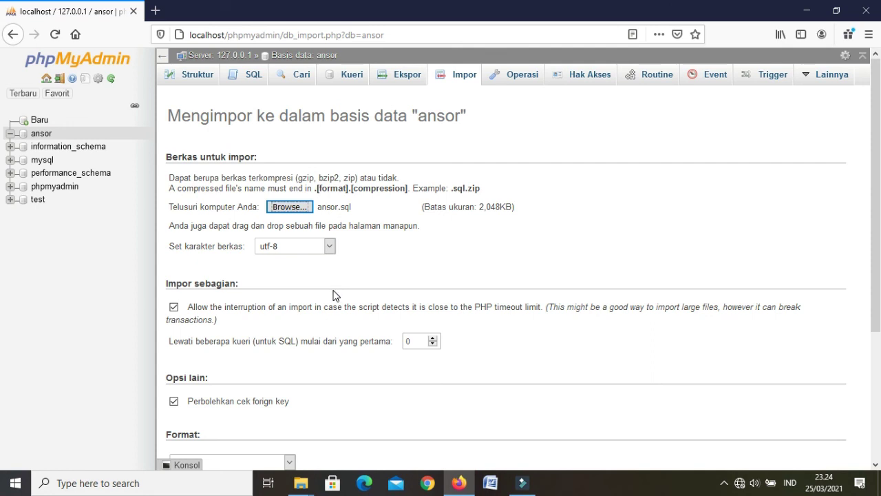
{"action": "scroll", "coordinate": [335, 294], "scroll_direction": "down", "scroll_amount": 5}
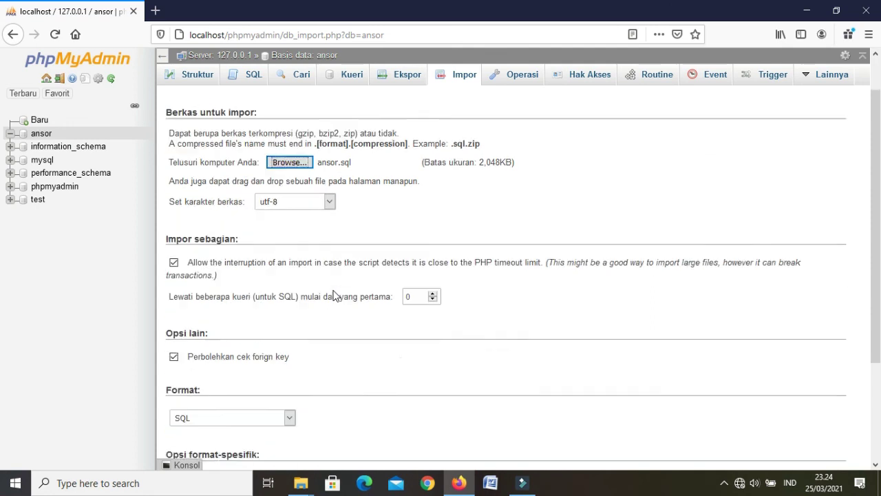
Run the ansor.sql import (74 queries) and select the page path in the address bar
{"action": "left_click", "coordinate": [195, 416]}
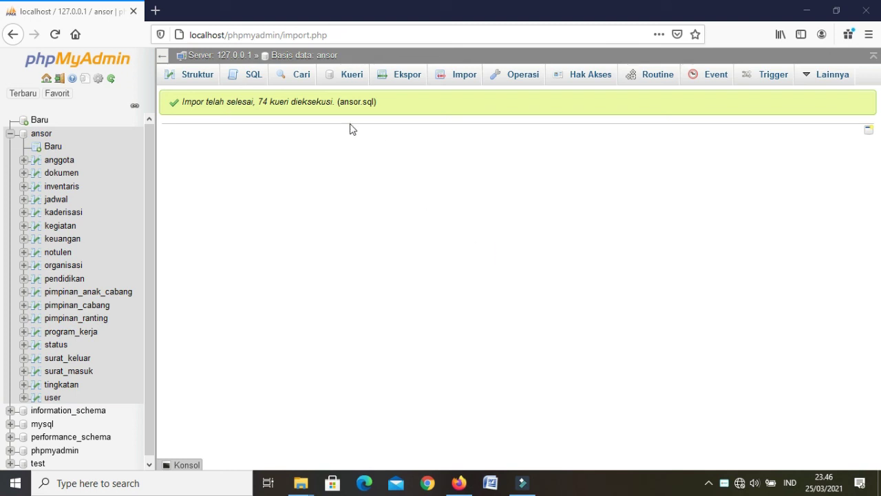
{"action": "left_click_drag", "start_coordinate": [230, 35], "coordinate": [364, 40]}
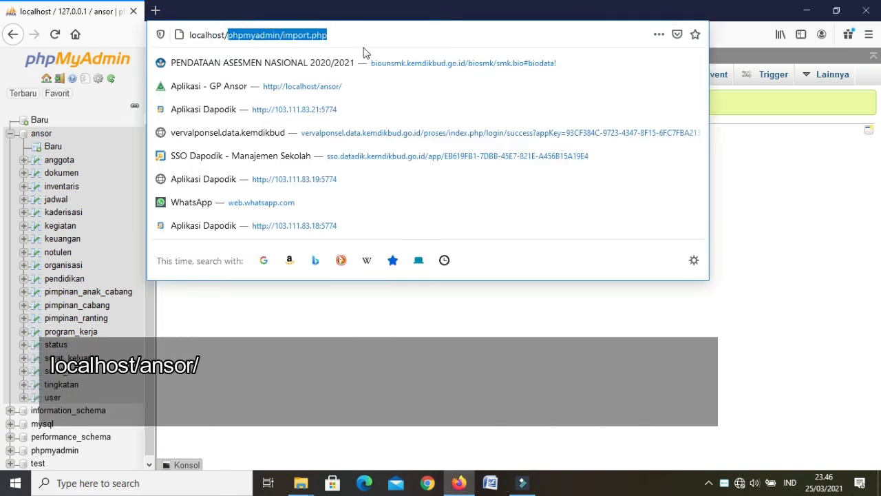
Go to the localhost/ansor/ address to load AnsorApps
{"action": "type", "text": "ano"}
{"action": "key", "text": "BackSpace"}
{"action": "type", "text": "so"}
{"action": "key", "text": "BackSpace"}
{"action": "key", "text": "BackSpace"}
{"action": "type", "text": "sor/"}
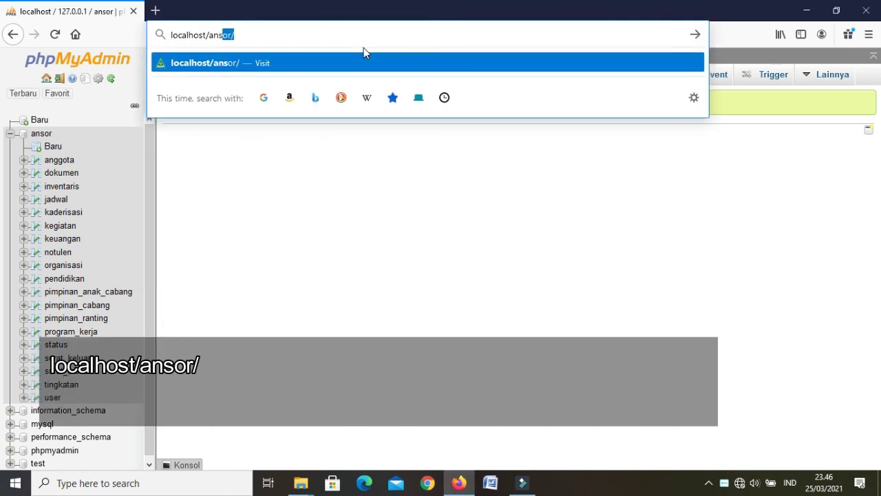
{"action": "key", "text": "Return"}
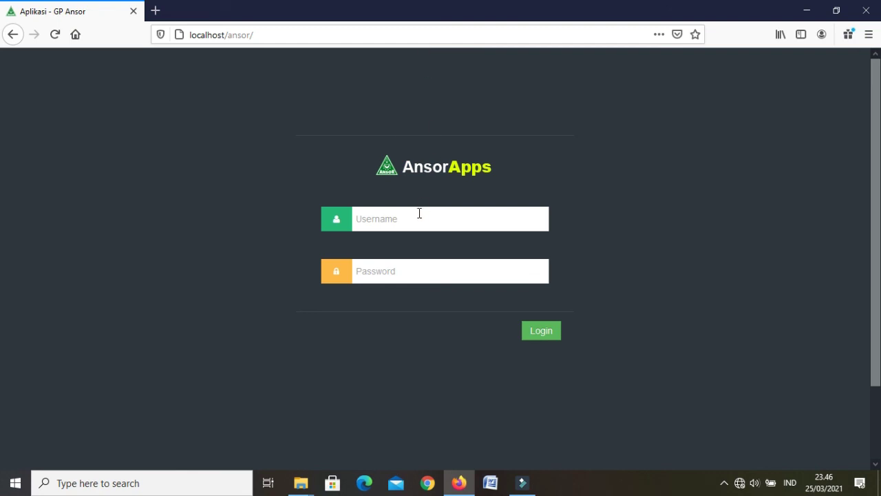
Log in with the admin username and password, letting Firefox save the login
{"action": "left_click", "coordinate": [416, 214]}
{"action": "type", "text": "admin"}
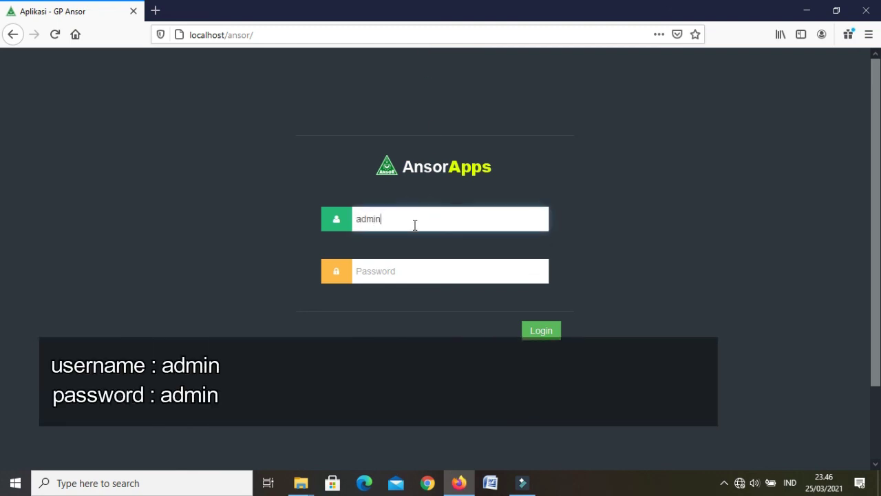
{"action": "left_click", "coordinate": [404, 269]}
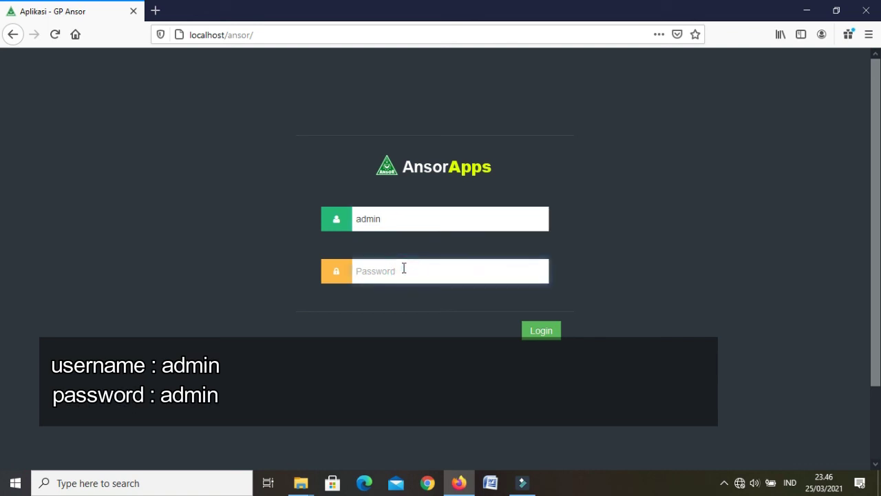
{"action": "type", "text": "admin"}
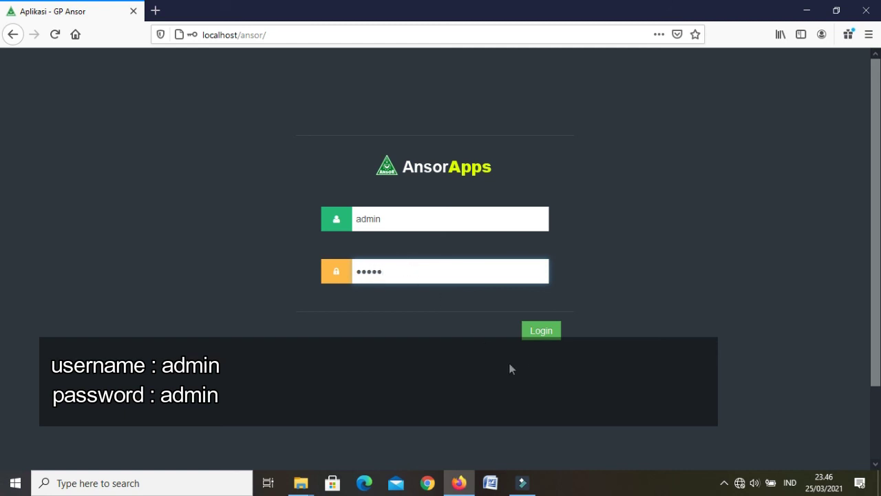
{"action": "left_click", "coordinate": [541, 331]}
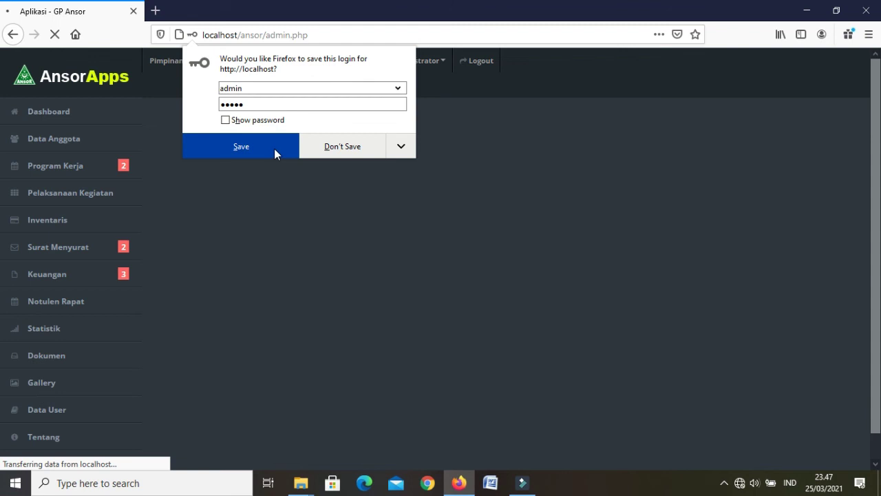
{"action": "left_click", "coordinate": [276, 152]}
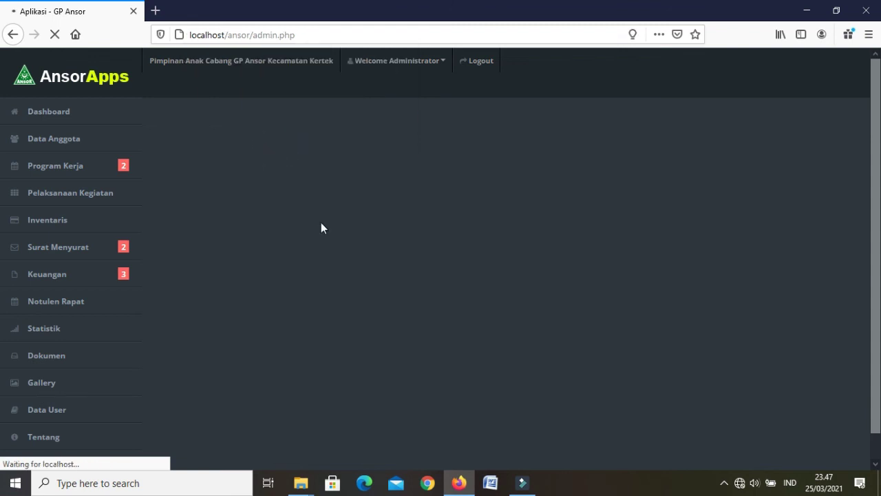